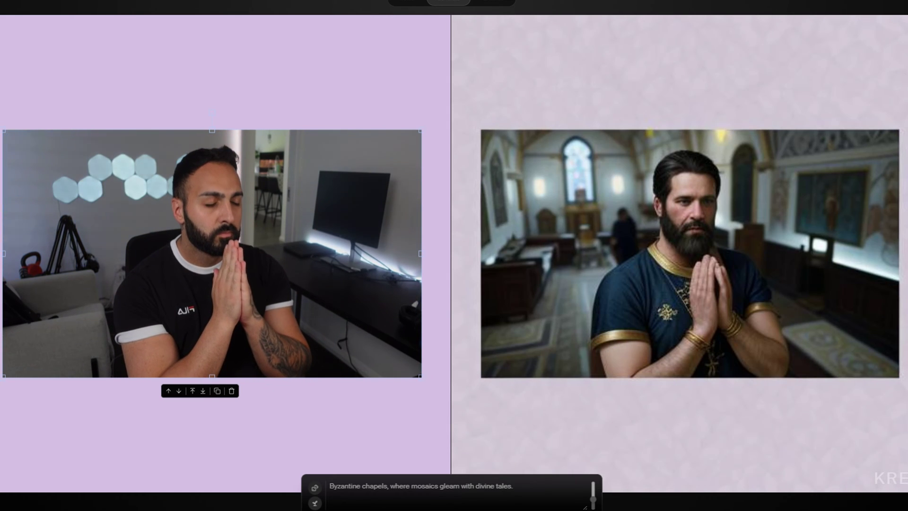
# Replace the Byzantine chapel prompt with the 'Secluded cove, pirates…' scene prompt
pyautogui.hotkey('ctrl', 'a')
pyautogui.write('Secluded cove, pirates trading magic artifacts, resonating with adventure anime themes.')
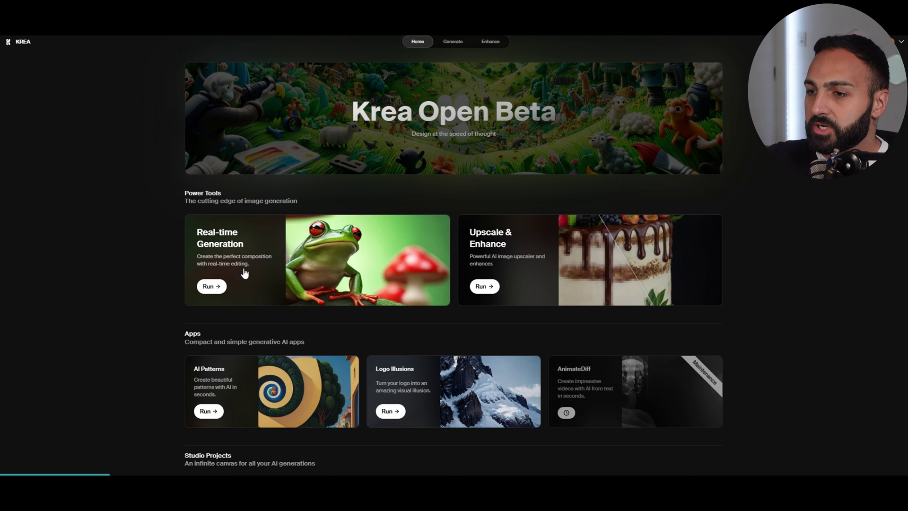
# Launch Real-time Generation and drag both magenta ellipses left, away from the blue square
pyautogui.click(211, 286)
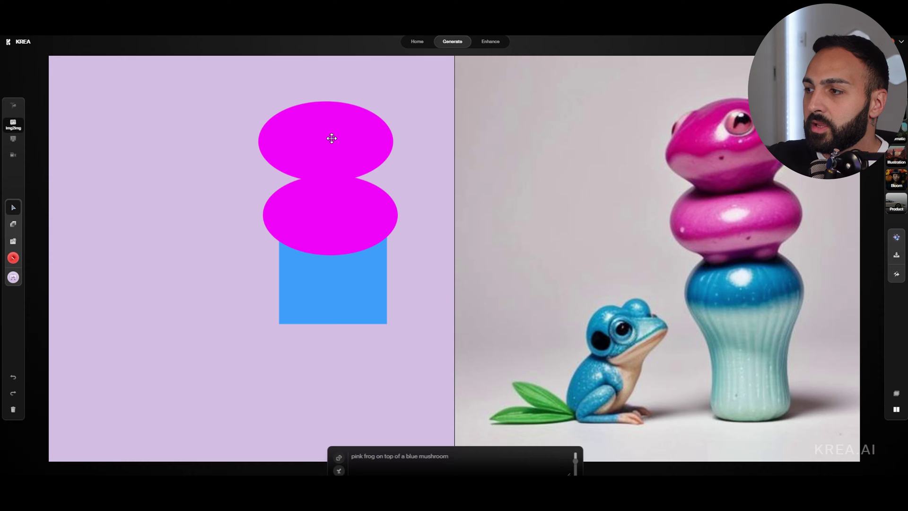
pyautogui.moveTo(327, 137); pyautogui.dragTo(227, 153)
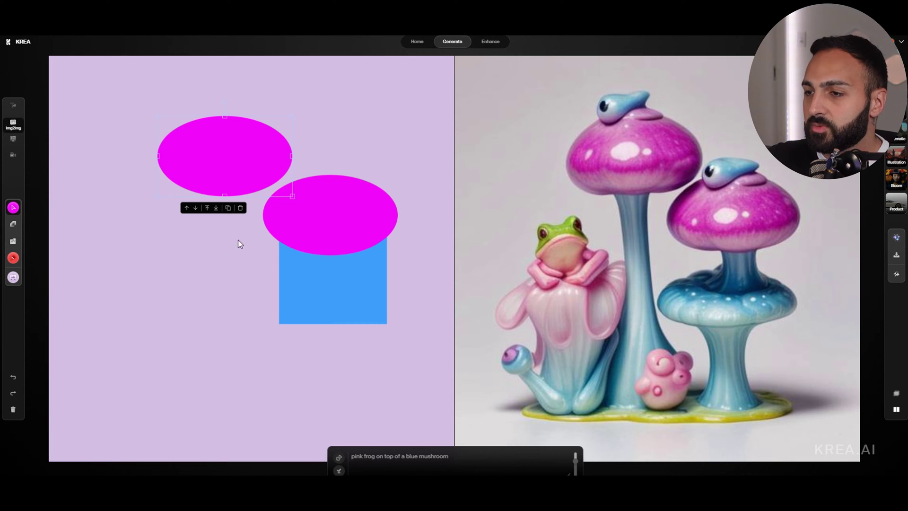
pyautogui.moveTo(354, 208); pyautogui.dragTo(254, 236)
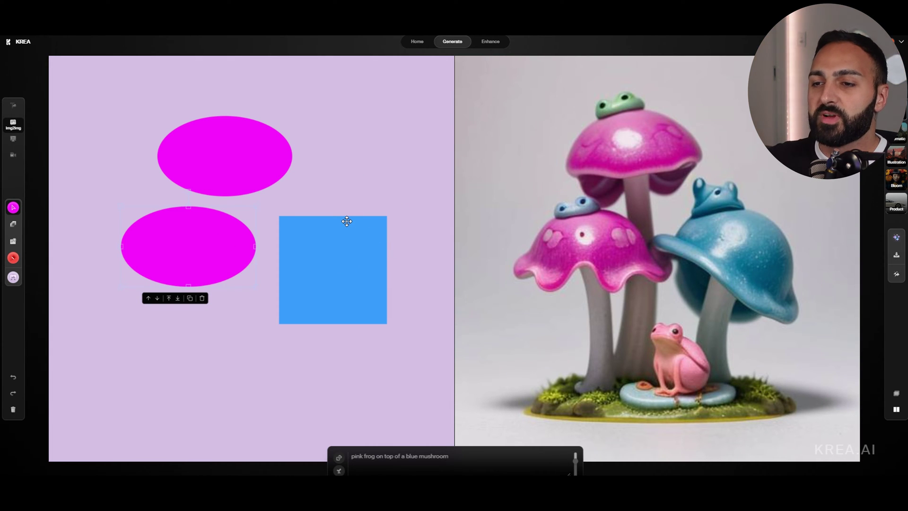
# Use the webcam as input with AI strength at minimum and a random bayou prompt
pyautogui.click(13, 160)
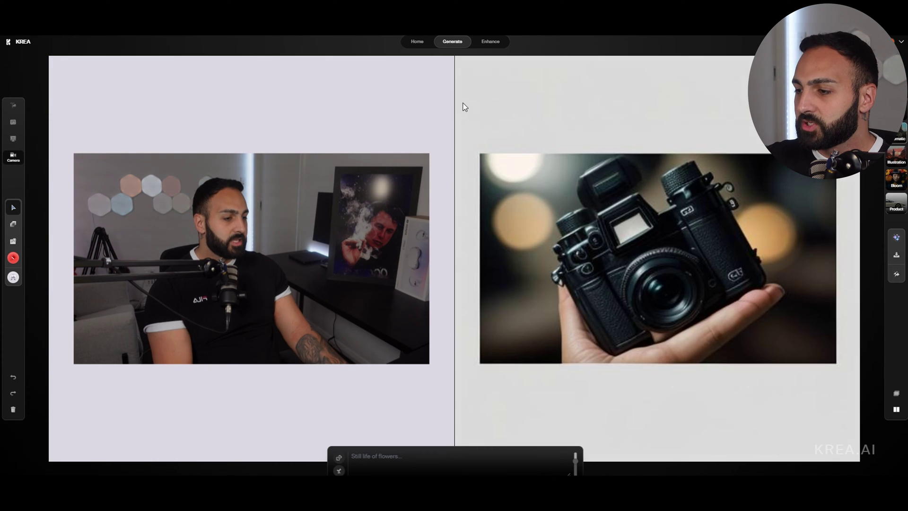
pyautogui.moveTo(576, 459)
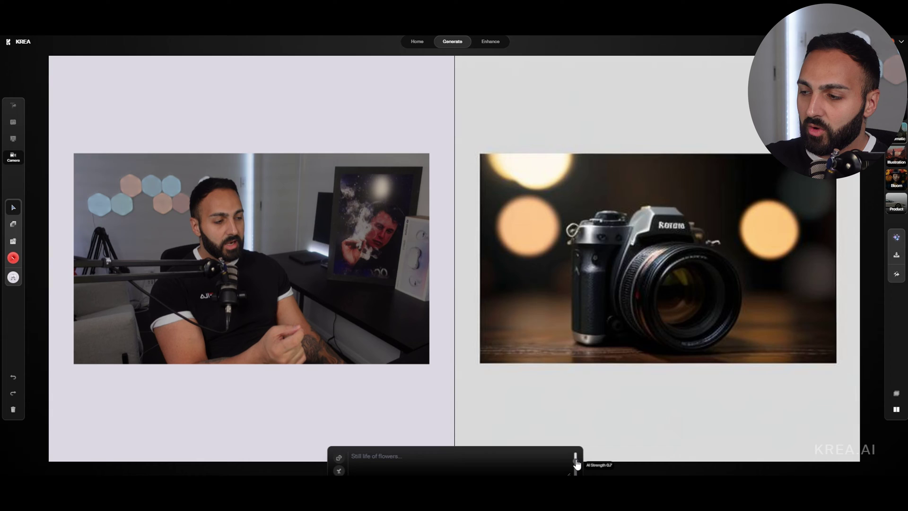
pyautogui.moveTo(575, 463); pyautogui.dragTo(575, 473)
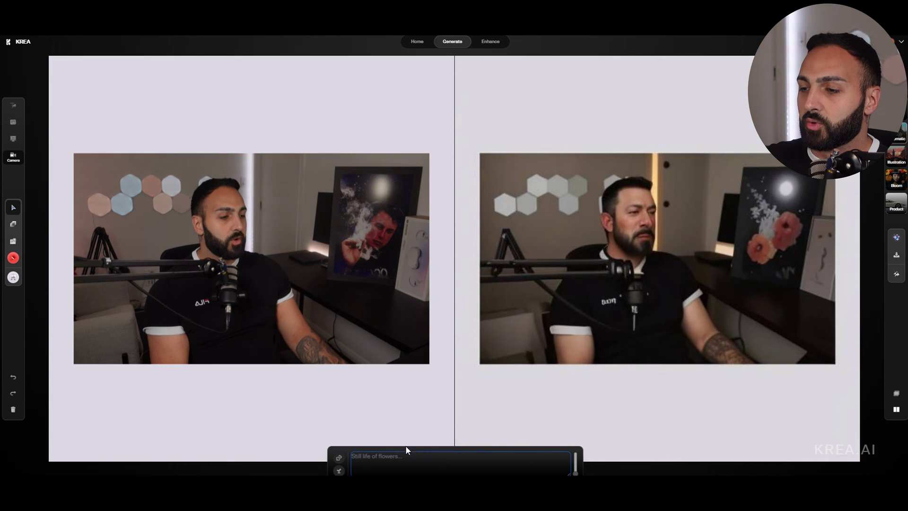
pyautogui.click(340, 460)
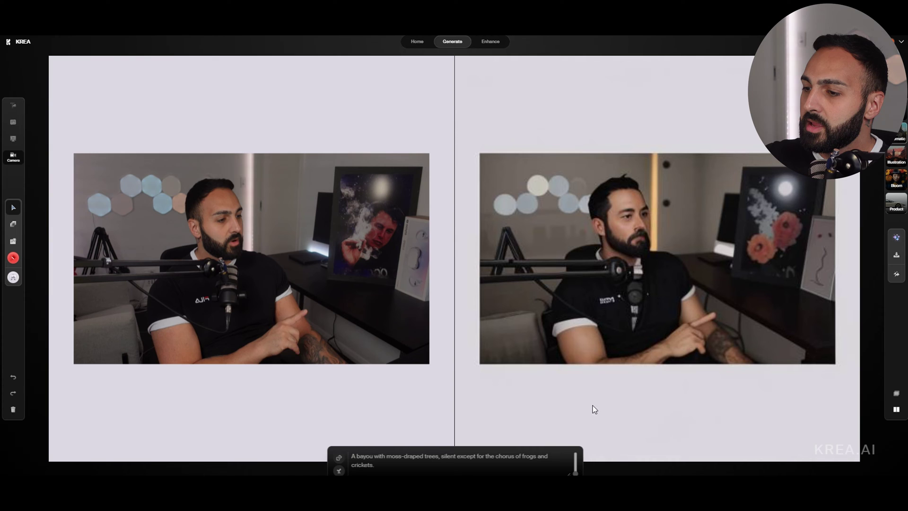
# Raise AI strength from 0.1 to 0.35 and swap in the Mystical grove prompt
pyautogui.moveTo(575, 472)
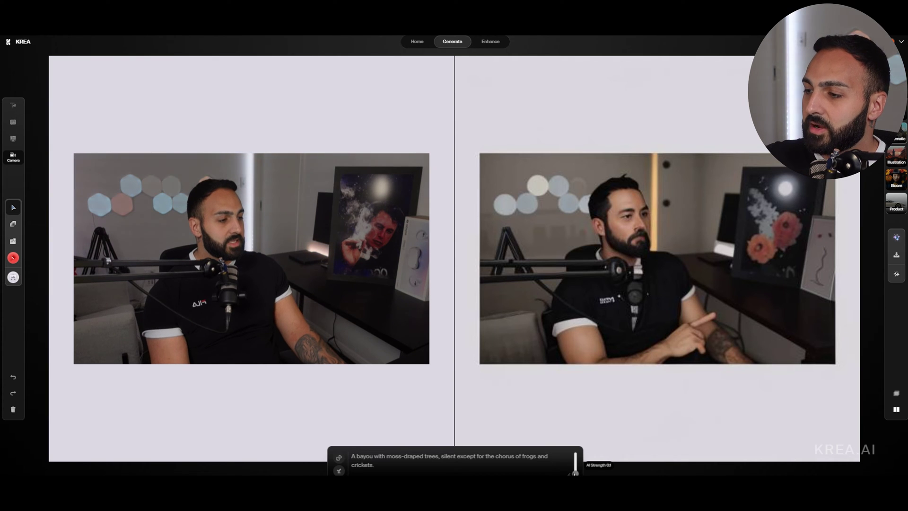
pyautogui.moveTo(575, 472); pyautogui.dragTo(577, 469)
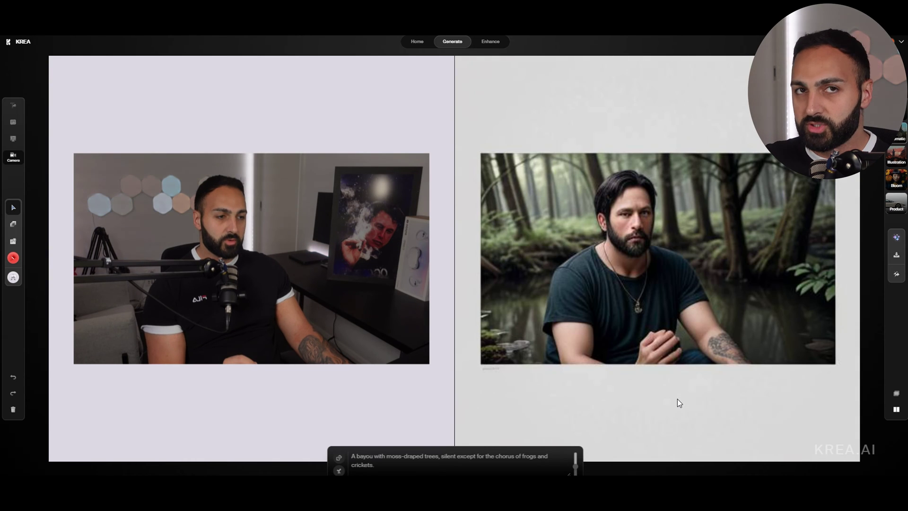
pyautogui.moveTo(576, 473)
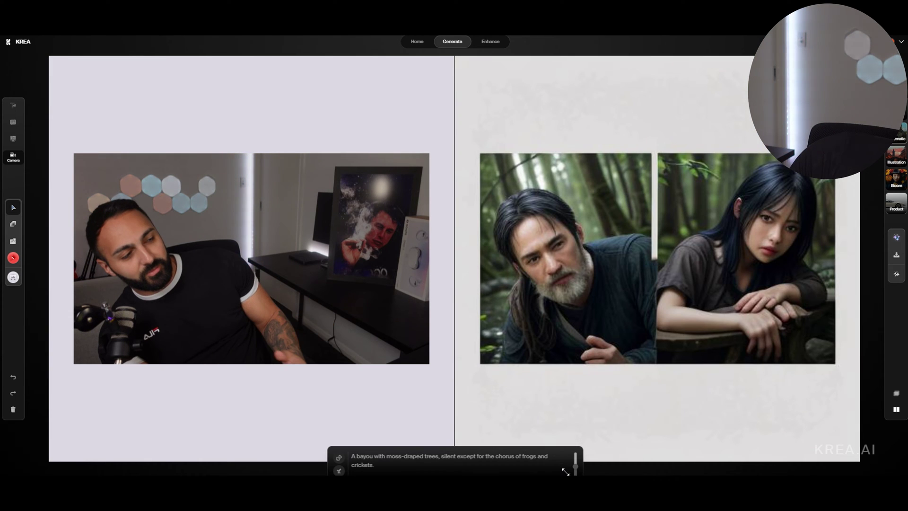
pyautogui.hotkey('ctrl', 'a')
pyautogui.write('Mystical grove, lantern-lit ceremonies of forest spirits, akin to supernatural anime settings.')
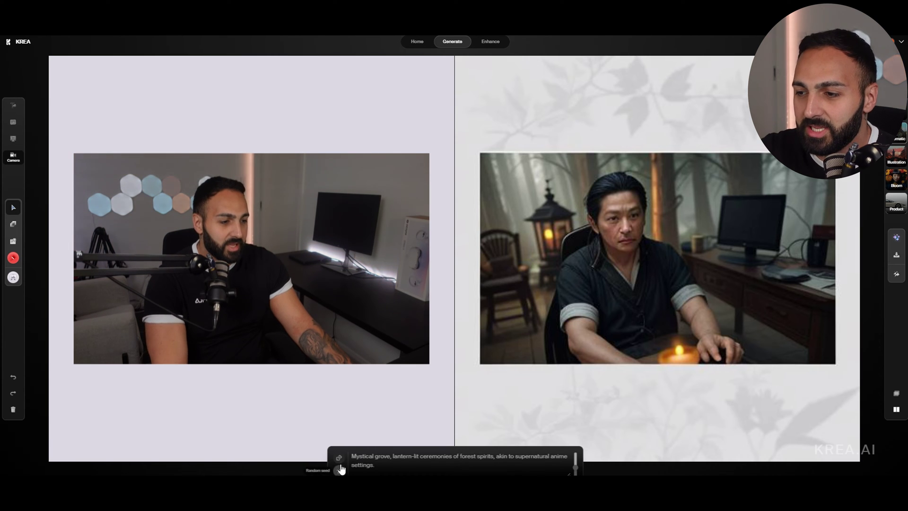
# Load a new random prompt and tune AI strength between 0.4 and 0.52, ending at 0.49
pyautogui.click(339, 471)
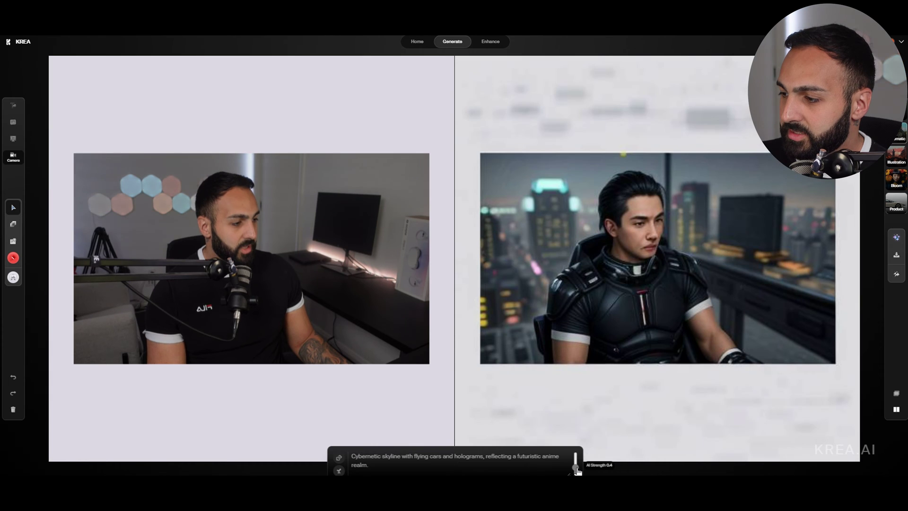
pyautogui.moveTo(577, 469); pyautogui.dragTo(577, 468)
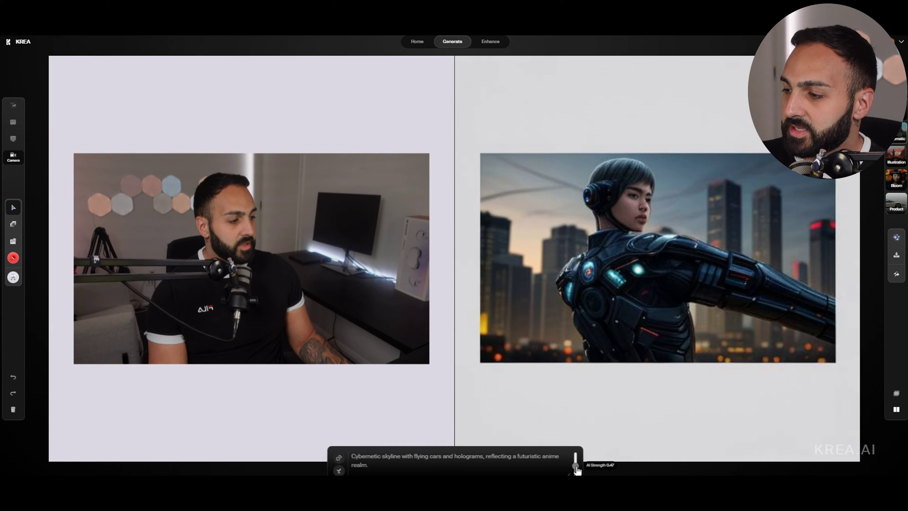
pyautogui.moveTo(577, 469); pyautogui.dragTo(577, 470)
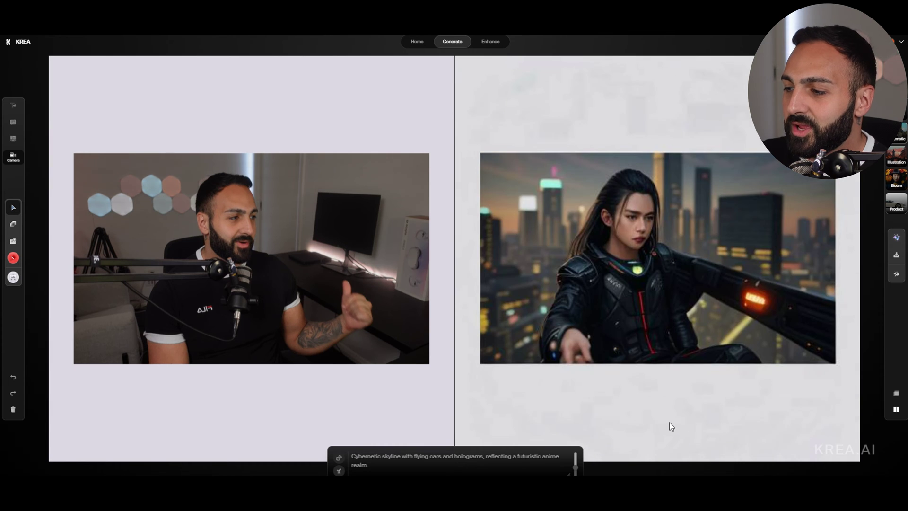
pyautogui.moveTo(577, 469)
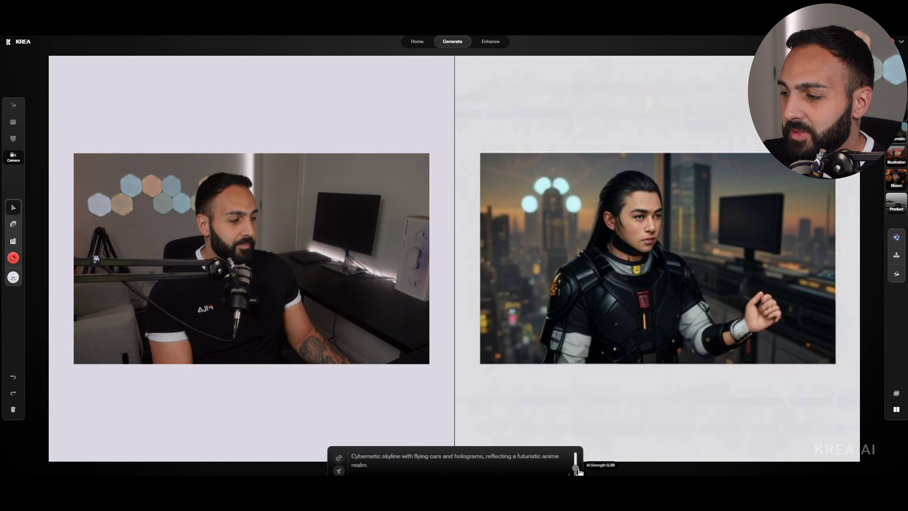
pyautogui.moveTo(580, 470); pyautogui.dragTo(579, 466)
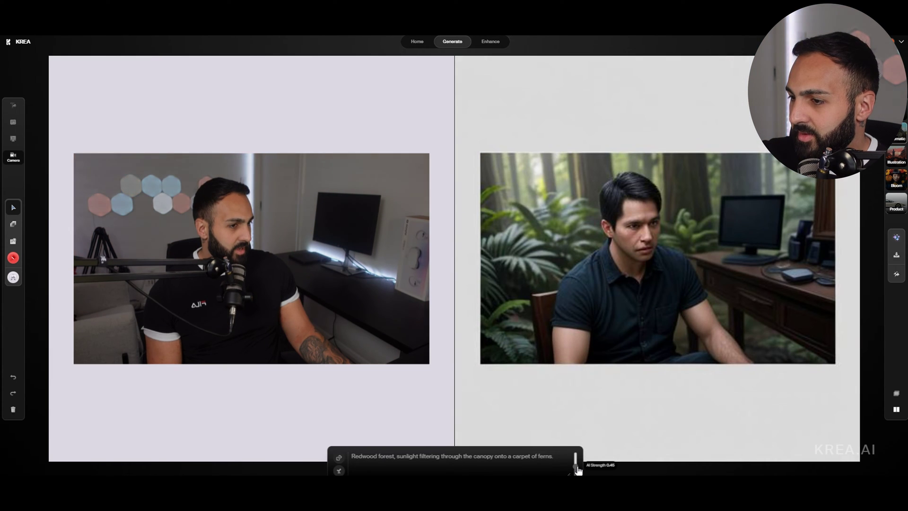
pyautogui.moveTo(577, 469); pyautogui.dragTo(577, 467)
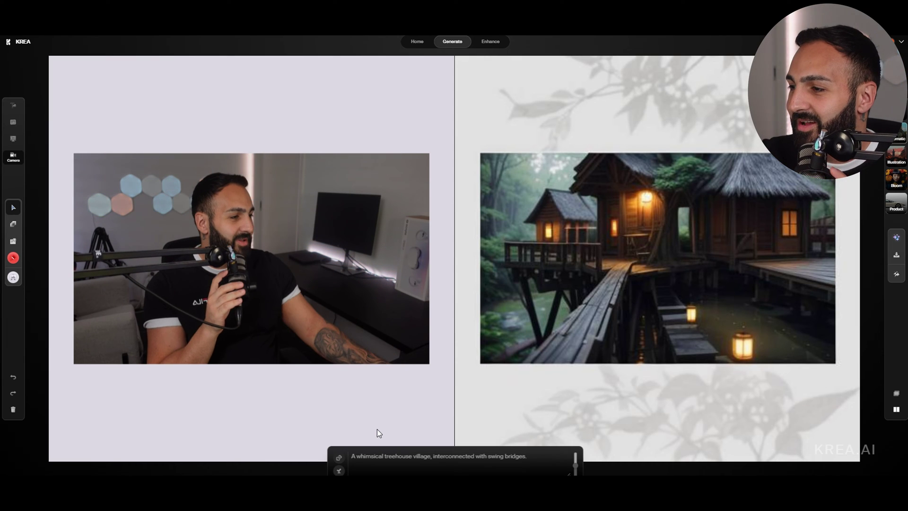
# Load a random prompt, then select and replace the prompt text with a custom singer prompt
pyautogui.click(341, 457)
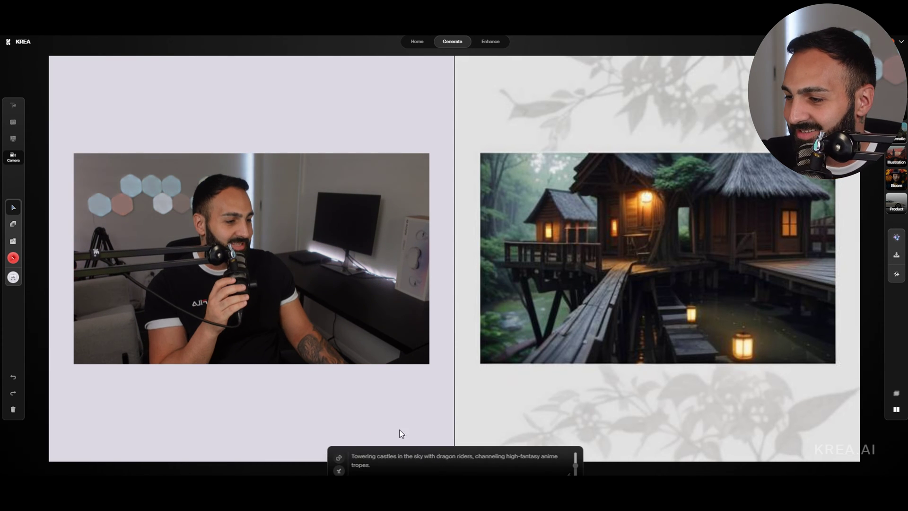
pyautogui.click(422, 455)
pyautogui.hotkey('ctrl', 'a')
pyautogui.write('harry potter starting a fire in his hands')
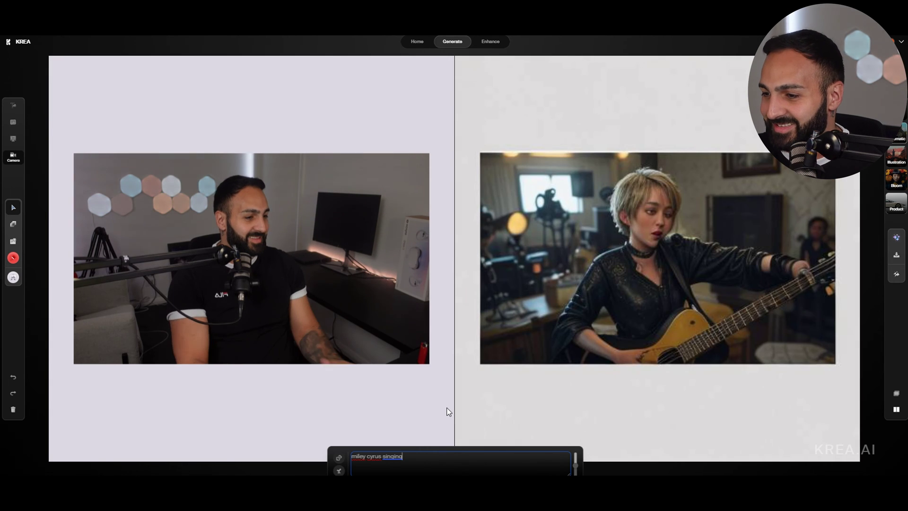
# Cycle through random prompts, lower AI strength to 0.19, and land on the Moorish palaces prompt
pyautogui.hotkey('ctrl', 'a')
pyautogui.write('Seaside town at dusk, lantern boats setting sail, echoing serene slice-of-life anime aesthetics.')
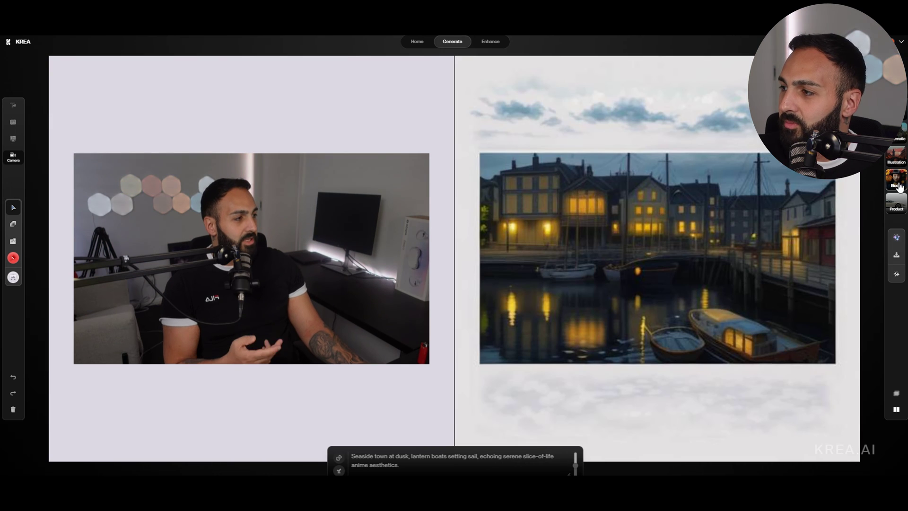
pyautogui.hotkey('ctrl', 'a')
pyautogui.write('Prairie lands, with a sea of grass waving under a vast sky.')
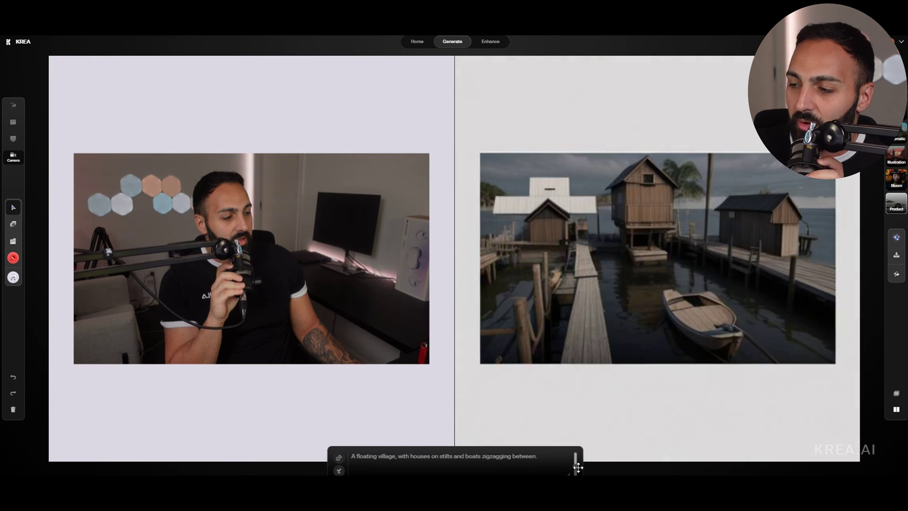
pyautogui.moveTo(578, 467); pyautogui.dragTo(575, 471)
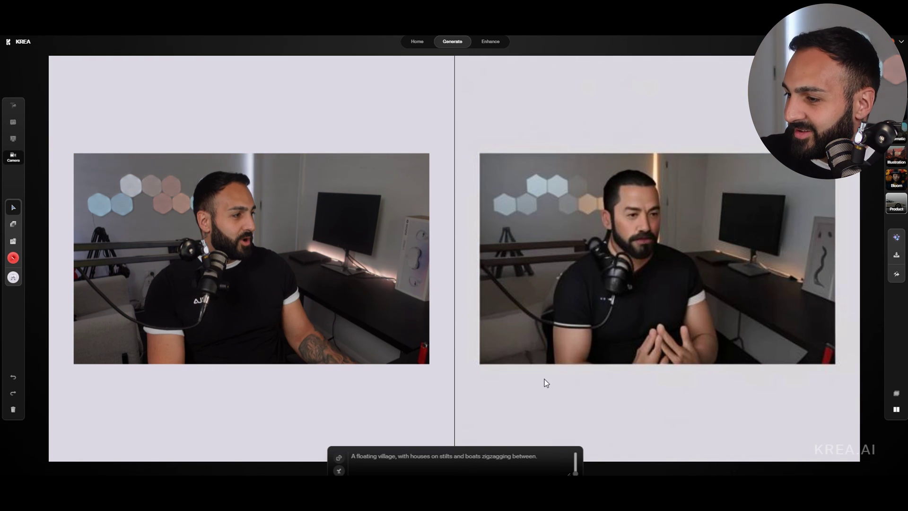
pyautogui.click(339, 459)
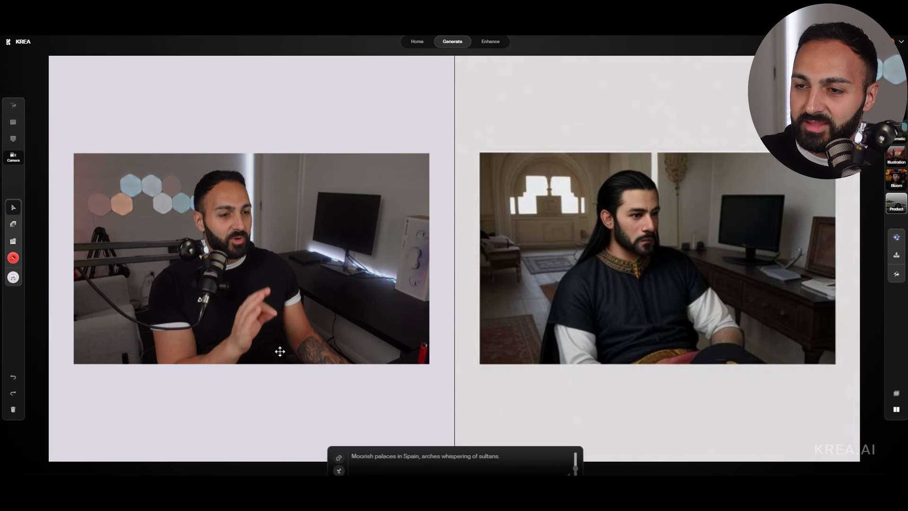
# Set the sunset photo from the Photos backgrounds as the canvas background
pyautogui.click(14, 279)
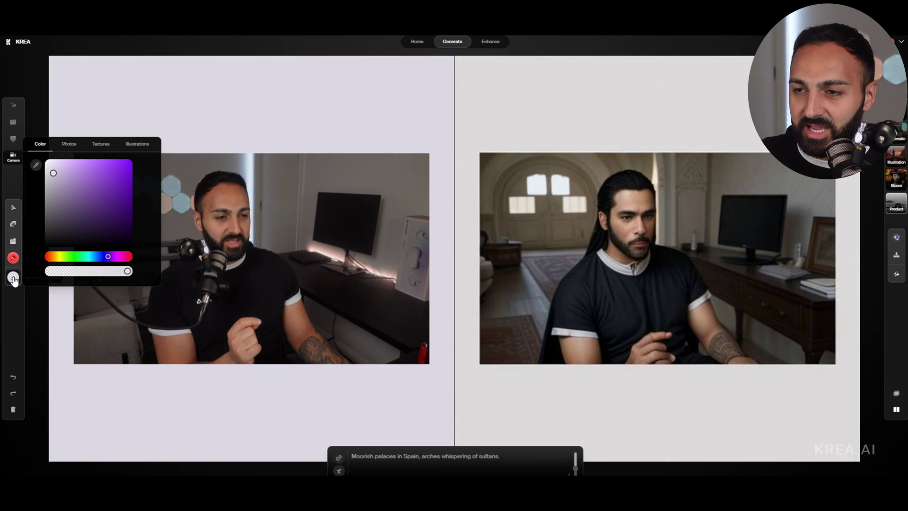
pyautogui.click(68, 144)
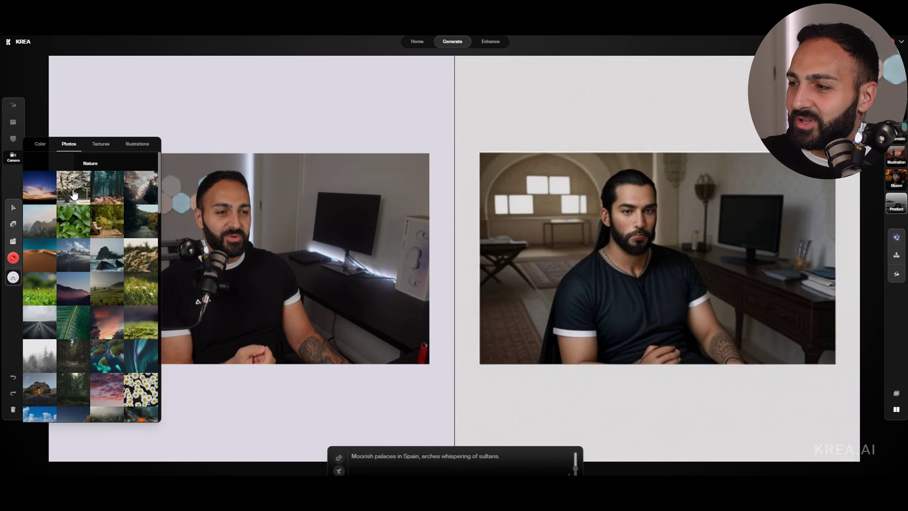
pyautogui.click(42, 201)
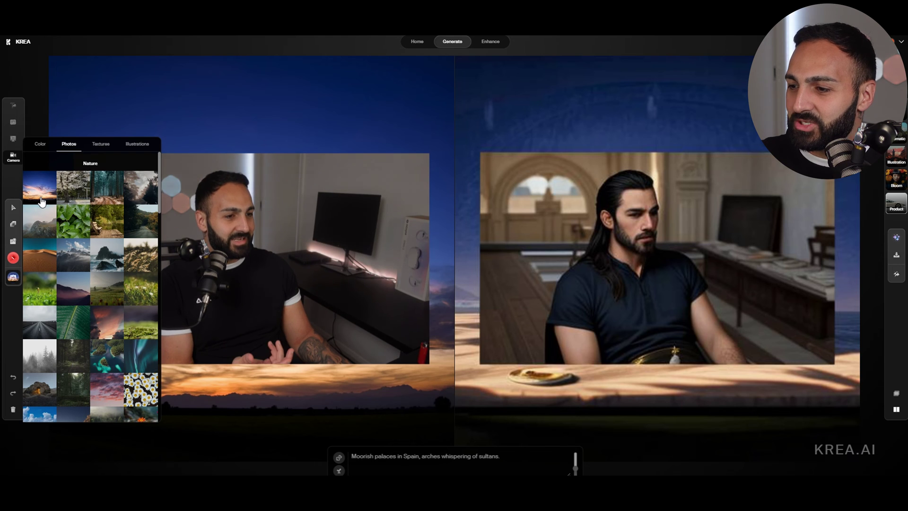
# Draw two new random prompts and swap the backdrop to a nature photo
pyautogui.click(339, 460)
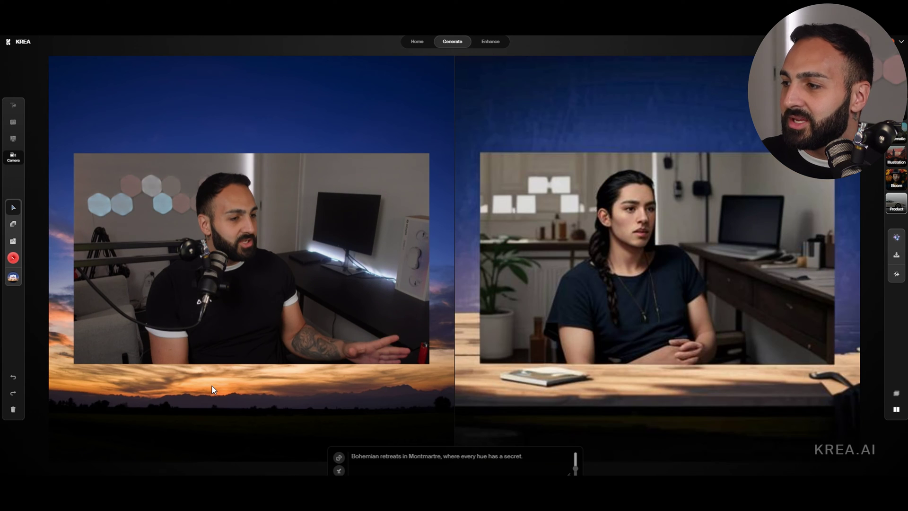
pyautogui.click(338, 457)
pyautogui.click(13, 277)
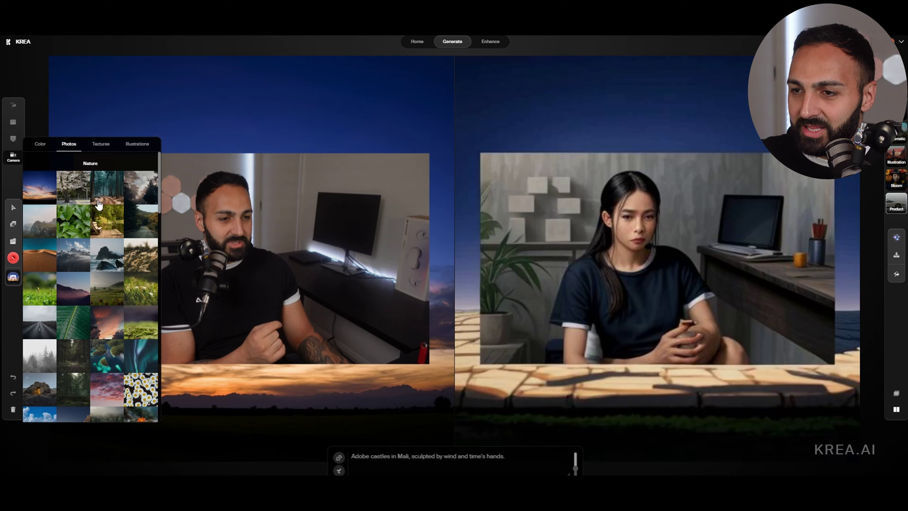
pyautogui.click(75, 189)
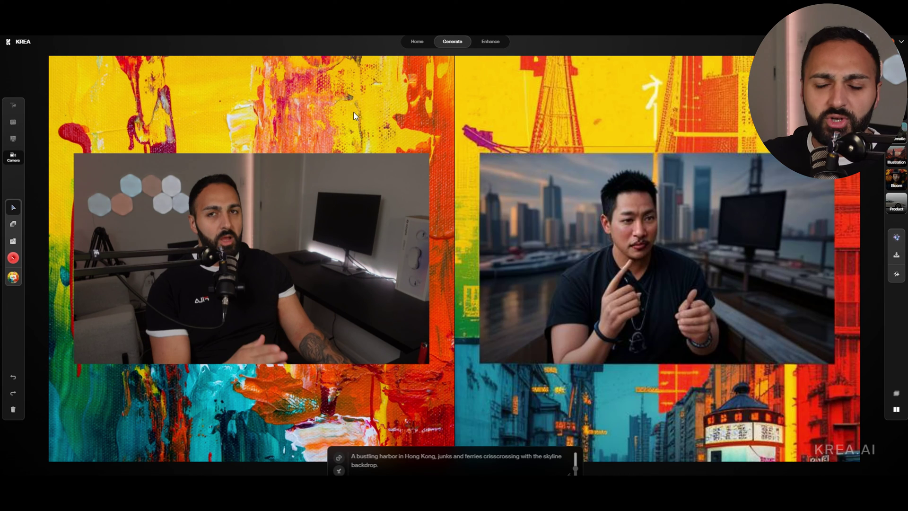
# Switch to Text2Img and replace the prompt with a random tea-house-by-the-pond prompt
pyautogui.click(14, 112)
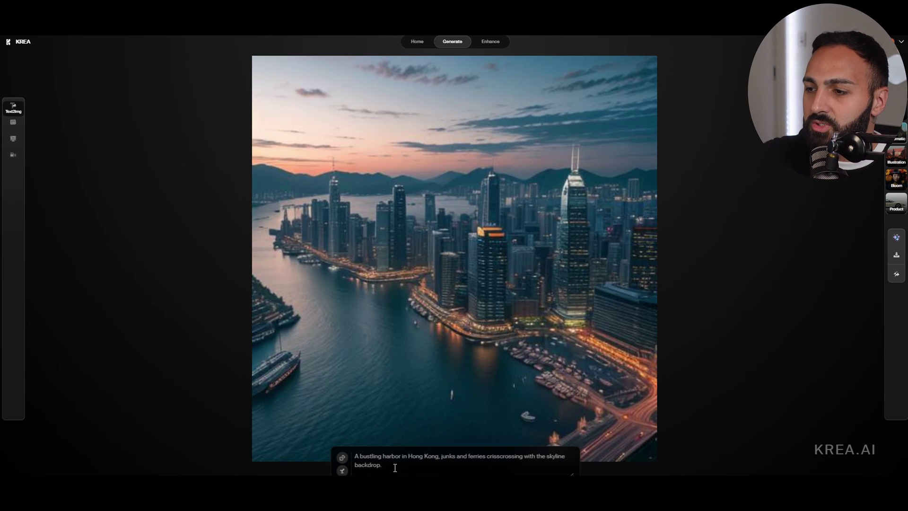
pyautogui.tripleClick(395, 467)
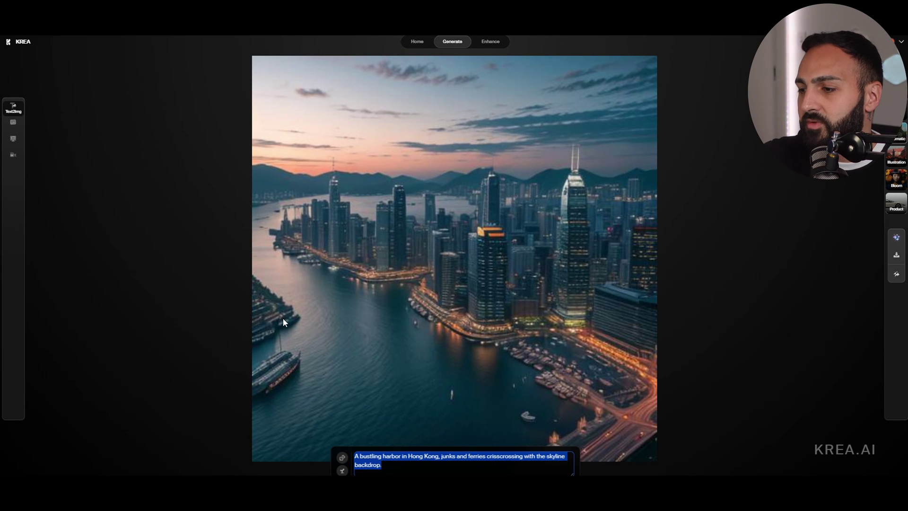
pyautogui.click(341, 457)
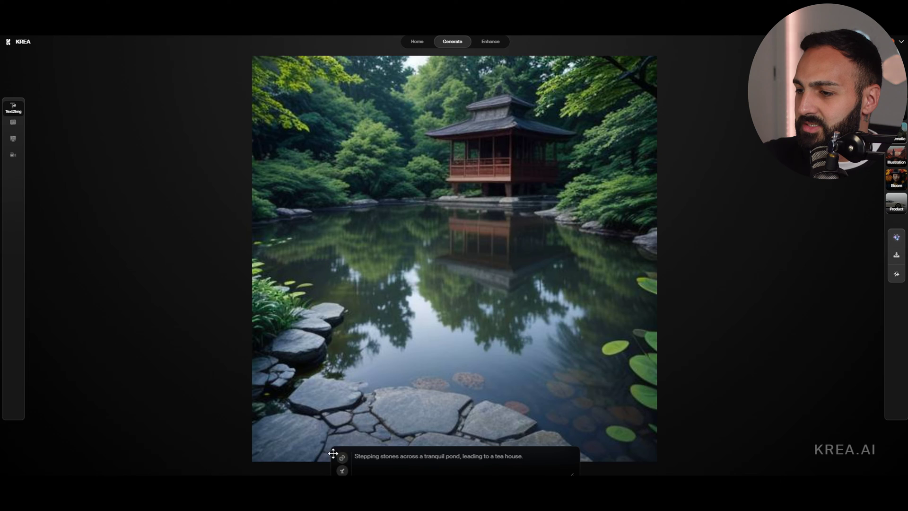
# Switch to Screen2Img, share the entire screen, and center the shared preview on the canvas
pyautogui.click(343, 459)
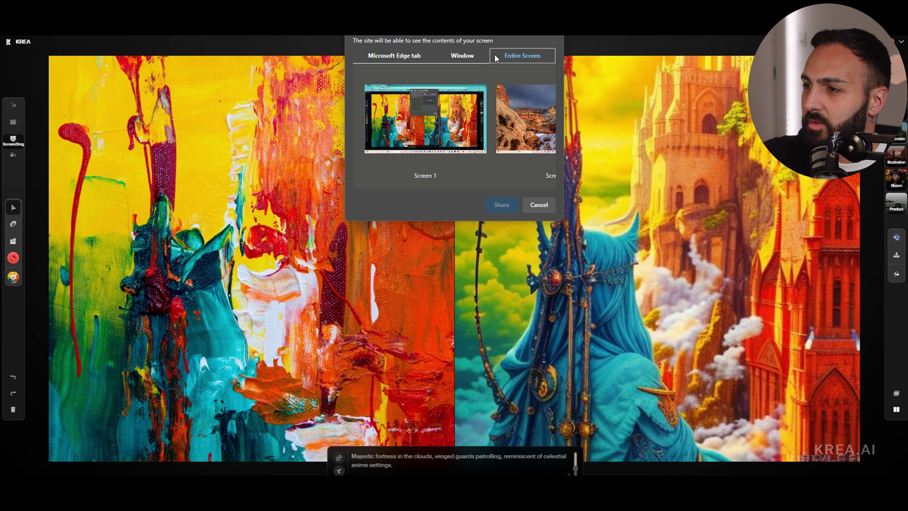
pyautogui.click(525, 137)
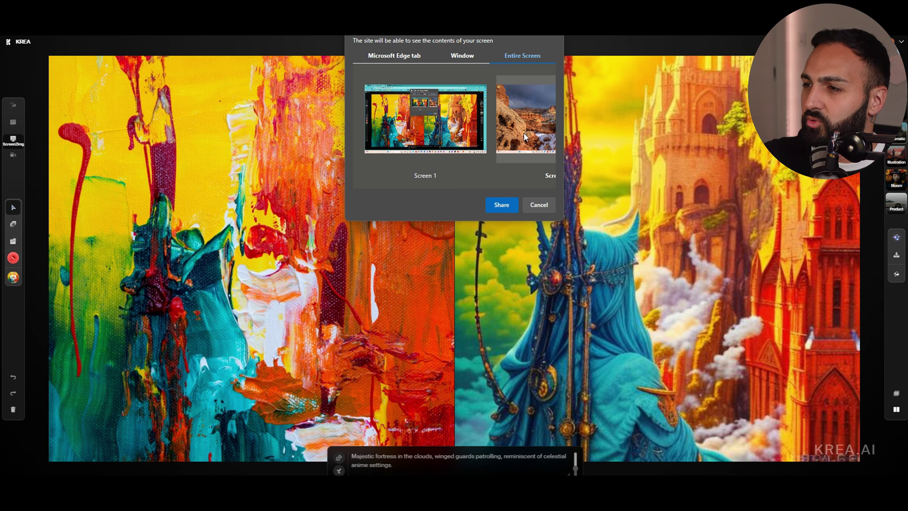
pyautogui.click(498, 205)
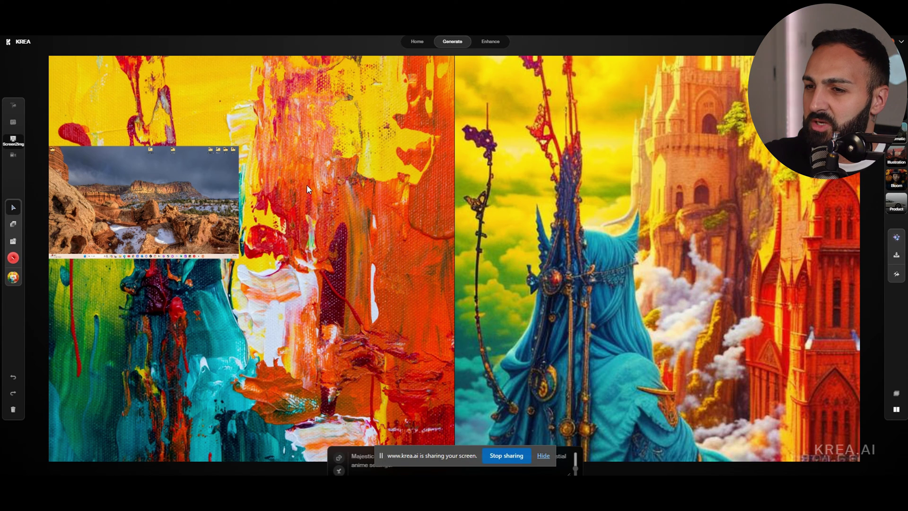
pyautogui.moveTo(149, 205); pyautogui.dragTo(265, 231)
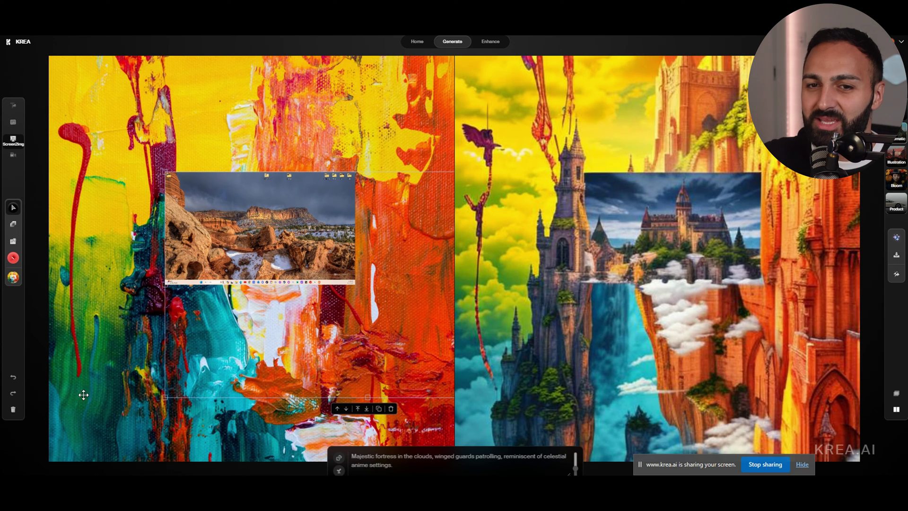
# Clear the prompt and generate from several random prompts, starting with a Serengeti scene
pyautogui.hotkey('ctrl', 'a')
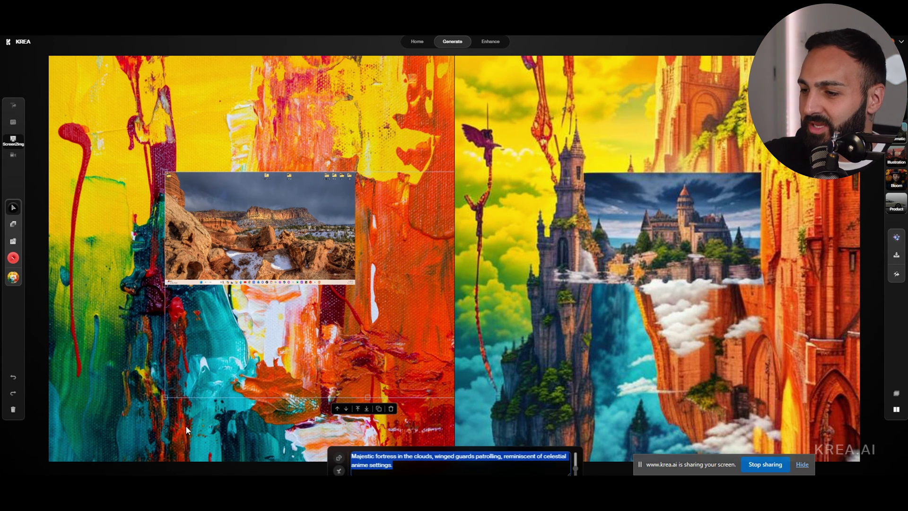
pyautogui.press('BackSpace')
pyautogui.press('F12')
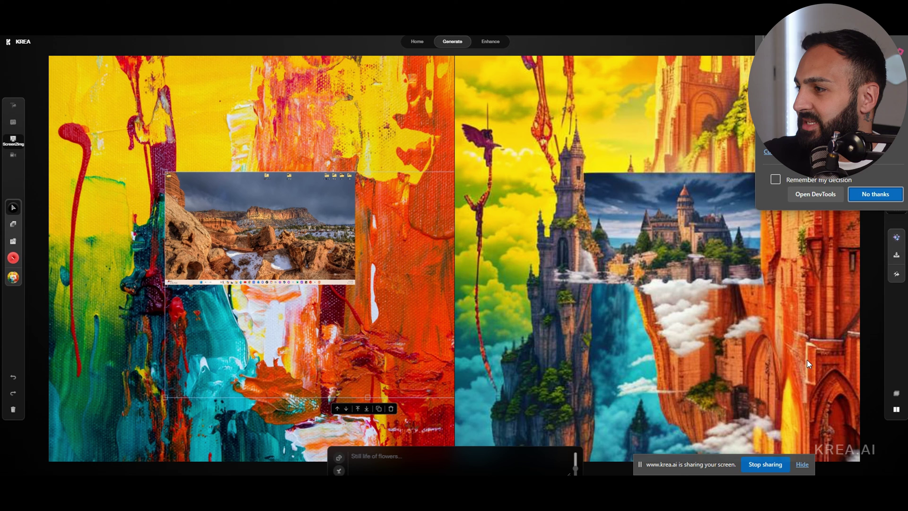
pyautogui.click(882, 194)
pyautogui.click(339, 458)
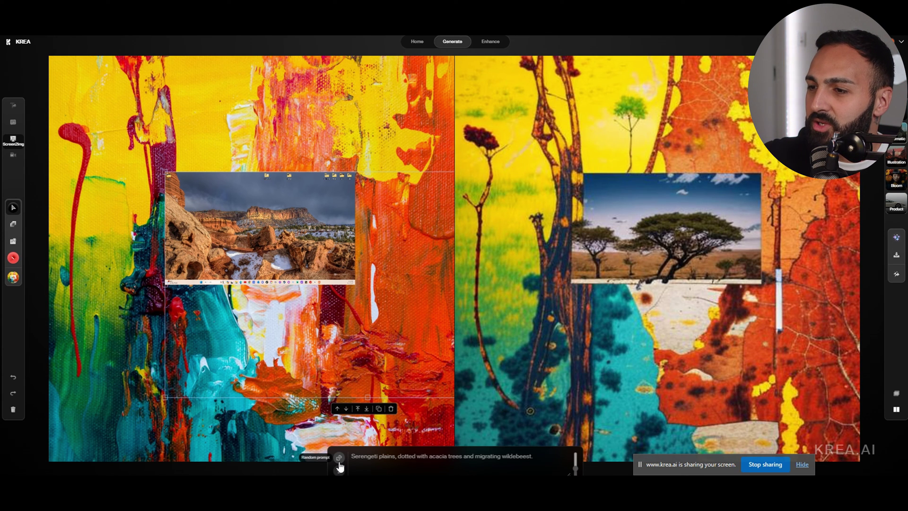
pyautogui.click(339, 463)
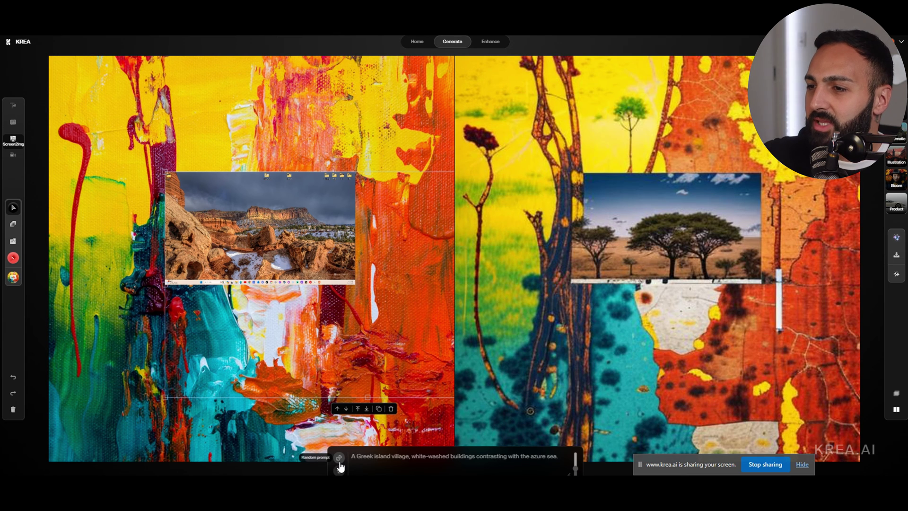
pyautogui.click(339, 464)
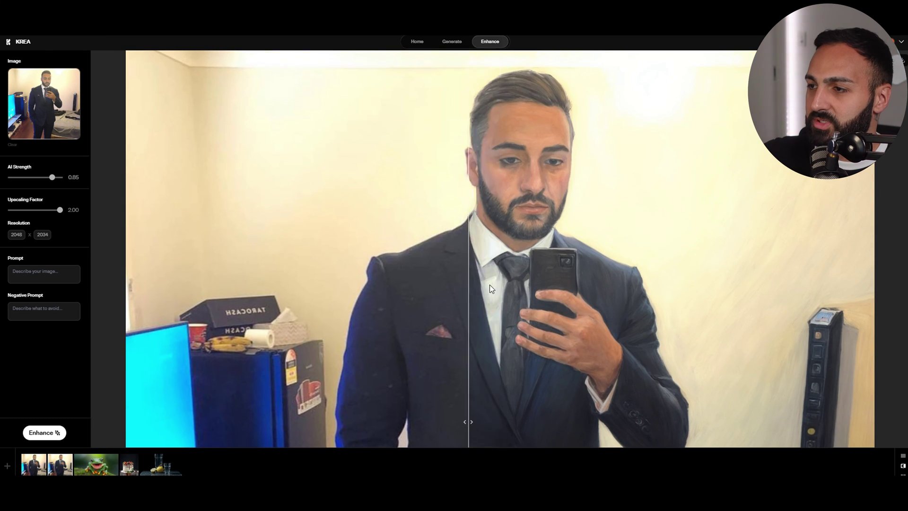
# Slide the before/after divider to compare the original selfie with the painterly 0.85-strength enhancement
pyautogui.moveTo(489, 288); pyautogui.dragTo(752, 233)
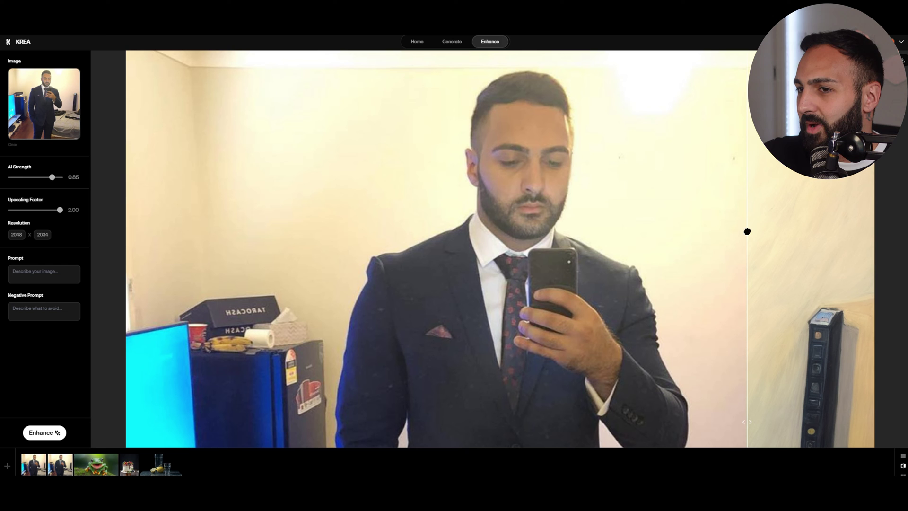
pyautogui.moveTo(612, 229)
pyautogui.mouseDown()
pyautogui.moveTo(491, 201)
pyautogui.moveTo(175, 199)
pyautogui.moveTo(399, 206)
pyautogui.moveTo(329, 260)
pyautogui.mouseUp()
pyautogui.scroll(-5, 330, 261)
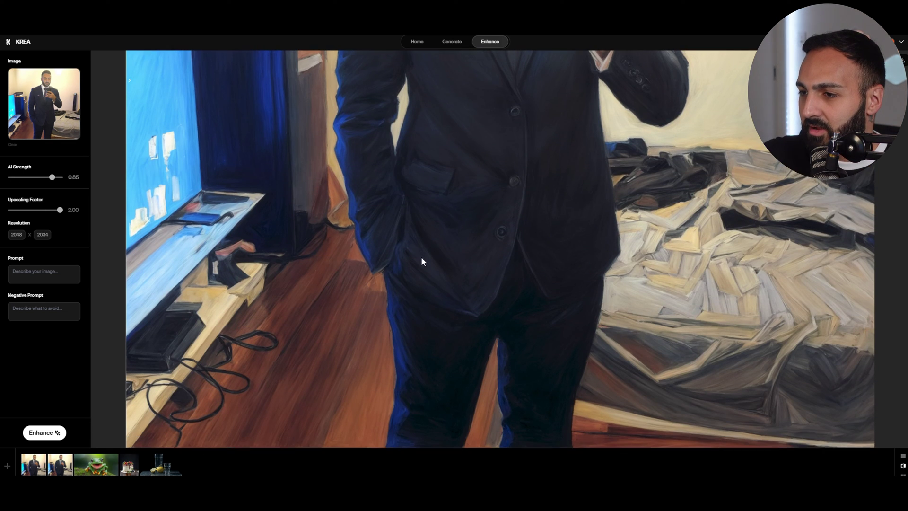
pyautogui.scroll(6, 747, 293)
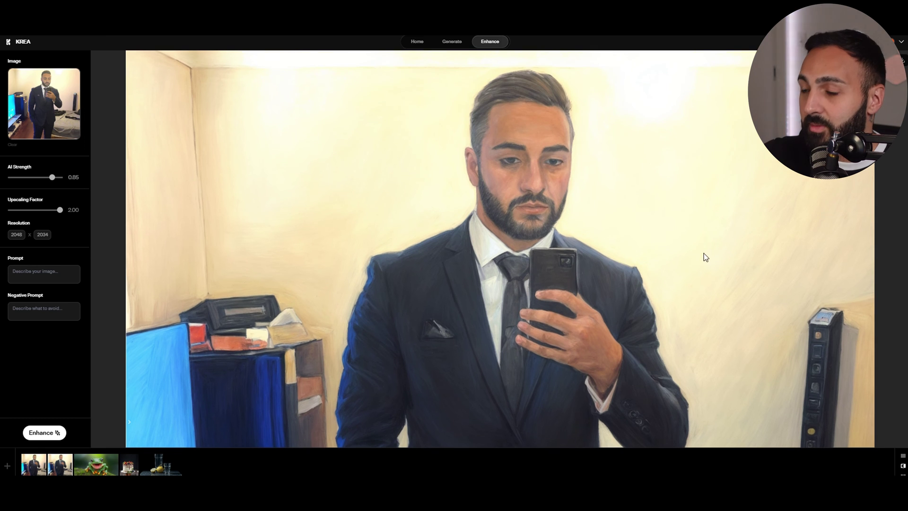
pyautogui.scroll(-2, 241, 279)
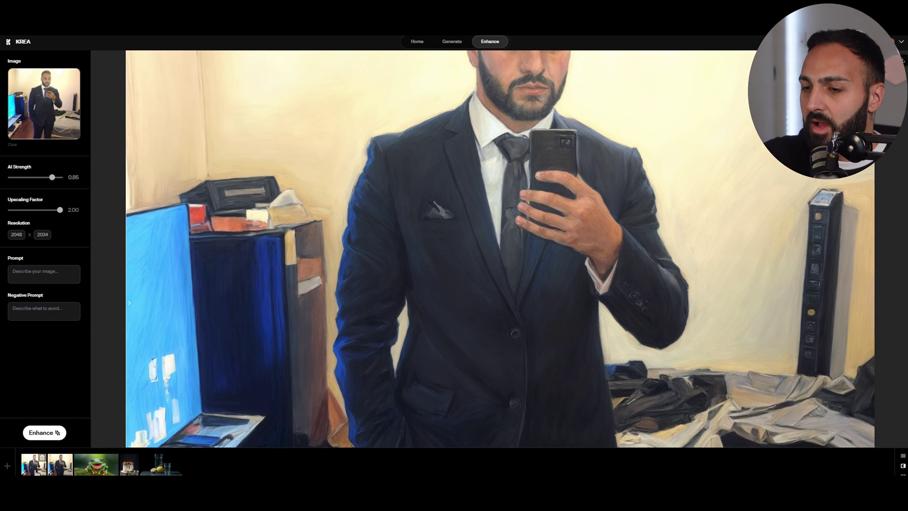
# Switch to the suit selfie enhanced at AI Strength 0.50 and inspect the more realistic result
pyautogui.click(37, 471)
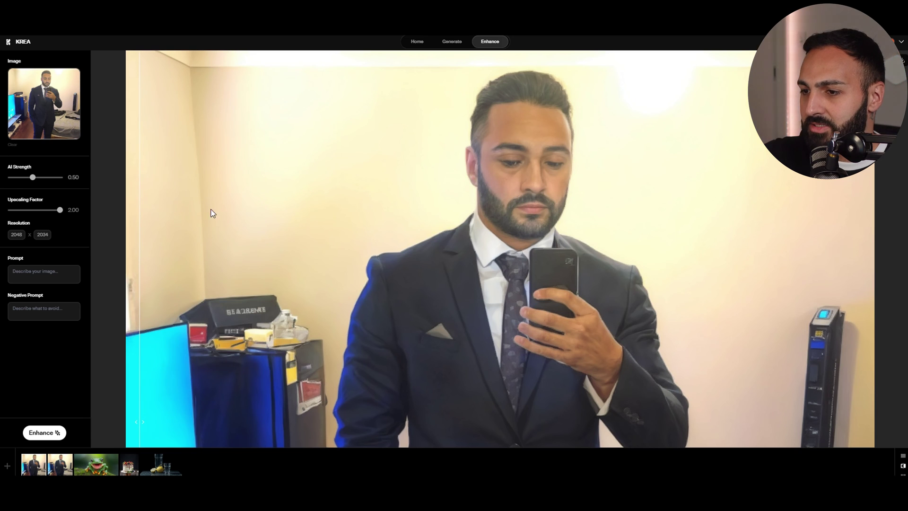
pyautogui.scroll(-5, 275, 220)
pyautogui.scroll(-2, 276, 220)
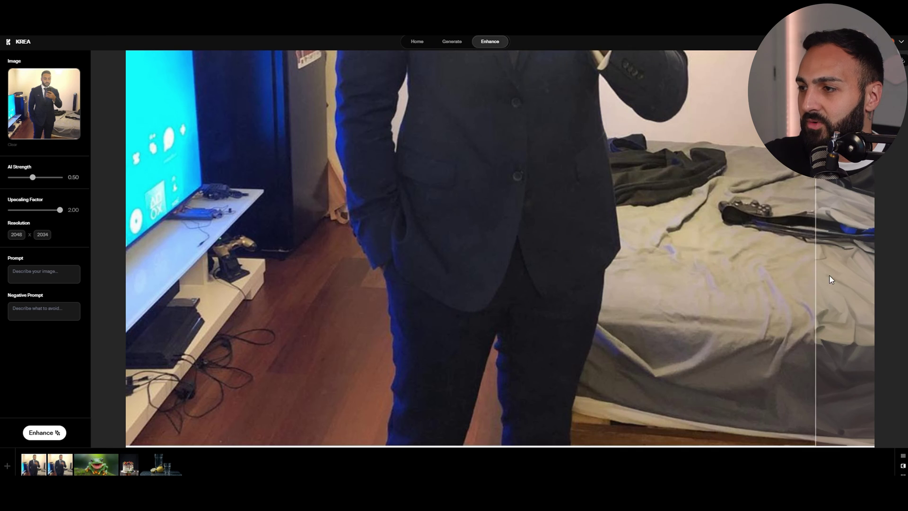
pyautogui.scroll(8, 480, 328)
pyautogui.scroll(3, 480, 328)
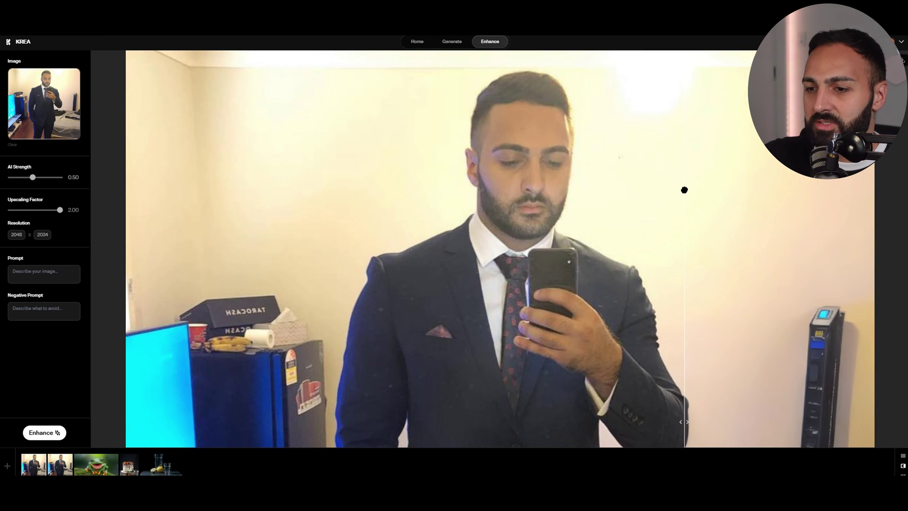
# View the frog and then the cake upscale comparisons from the bottom thumbnail strip
pyautogui.click(99, 471)
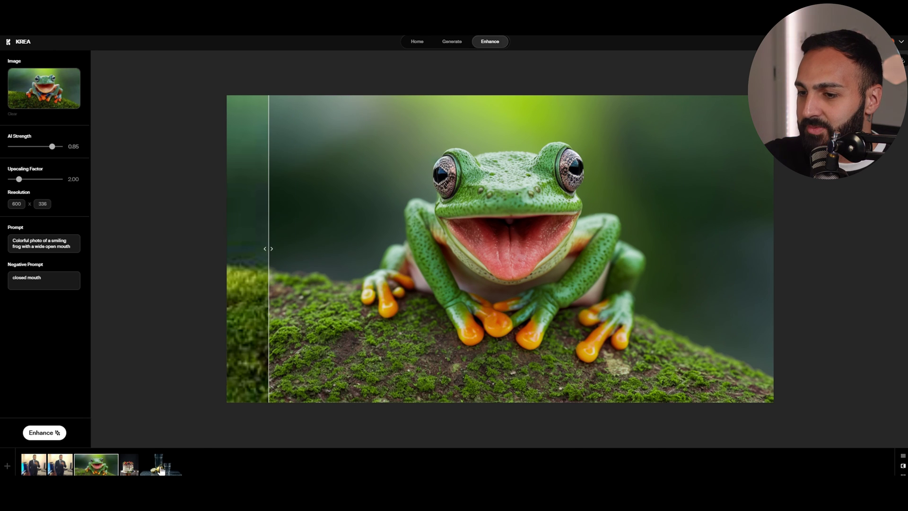
pyautogui.click(132, 468)
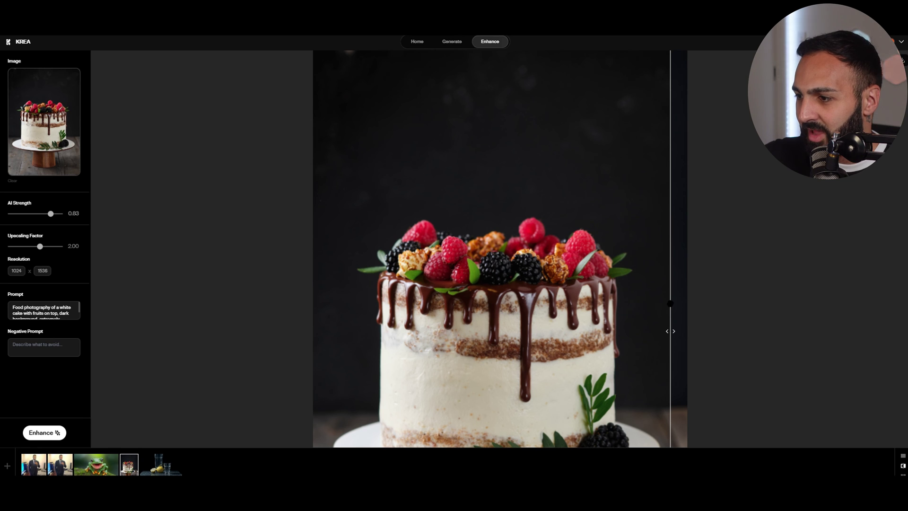
pyautogui.scroll(-5, 670, 303)
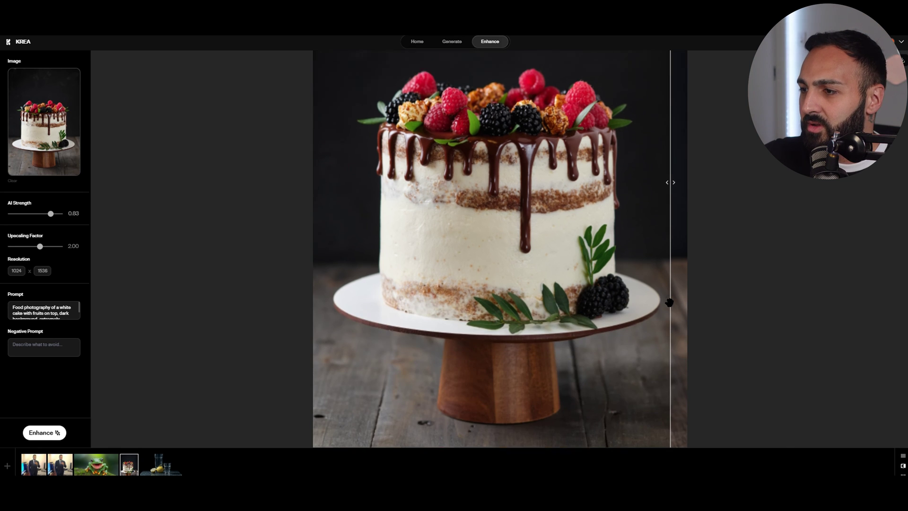
pyautogui.scroll(2, 343, 213)
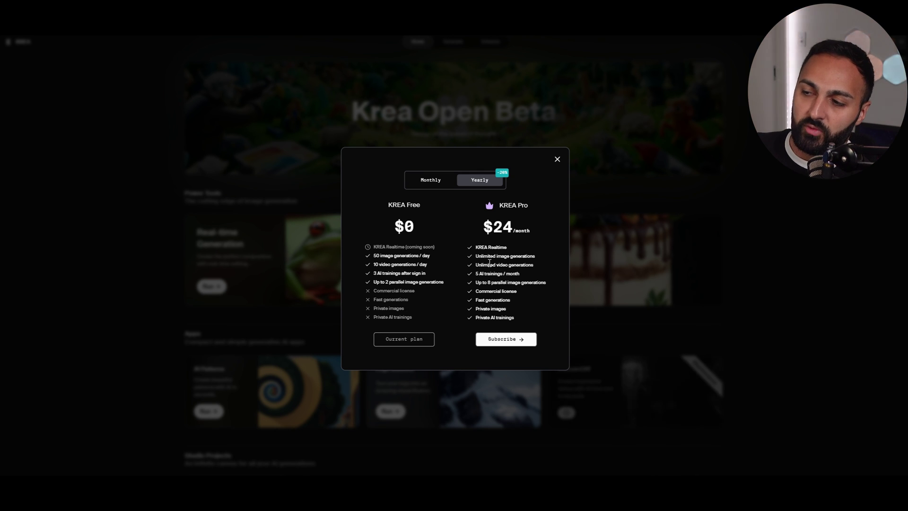
# Close the pricing plans dialog to return to the Krea AI home page
pyautogui.click(559, 160)
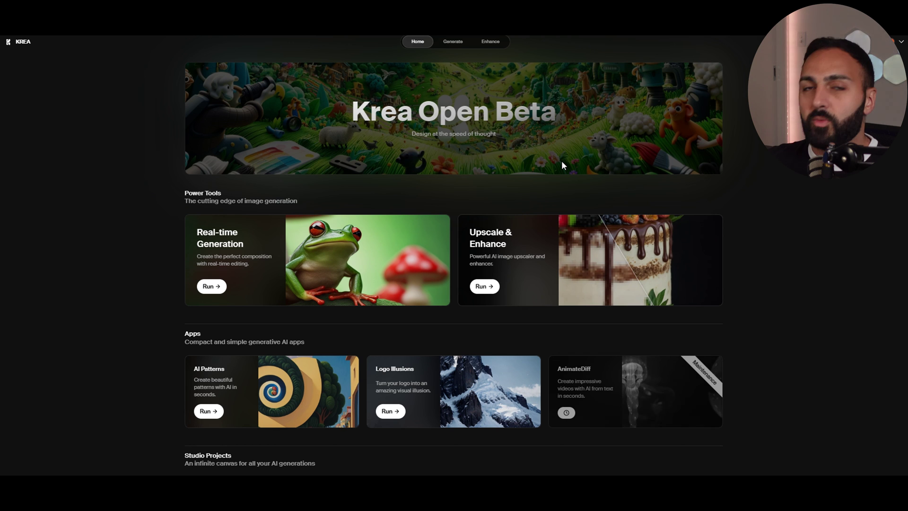